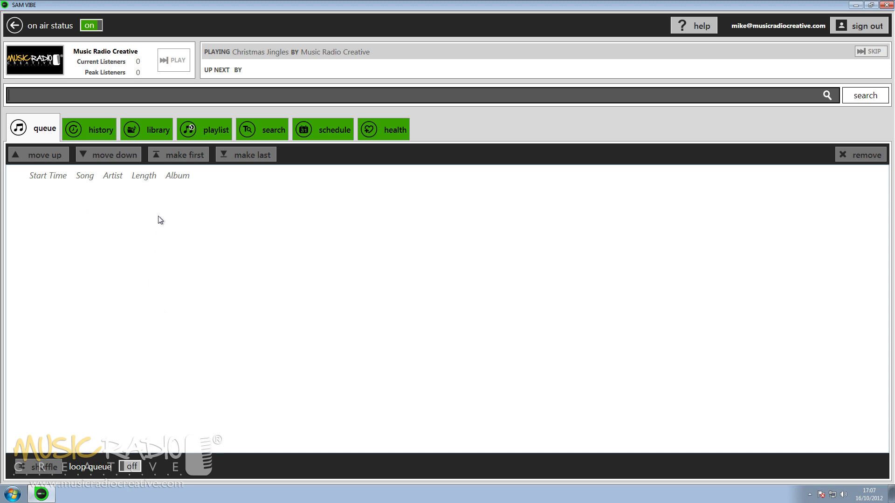
# Step: Check the play history, then show the media library with the Christmas Jingles track
pyautogui.click(100, 122)
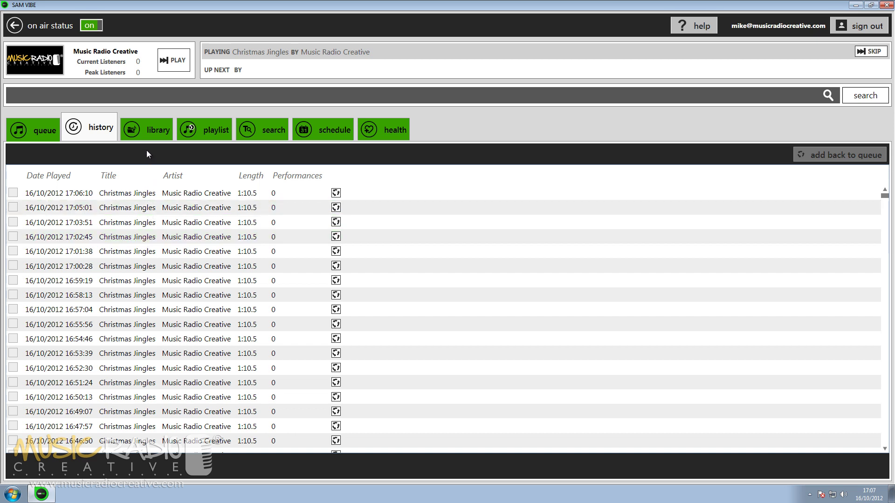
pyautogui.click(148, 138)
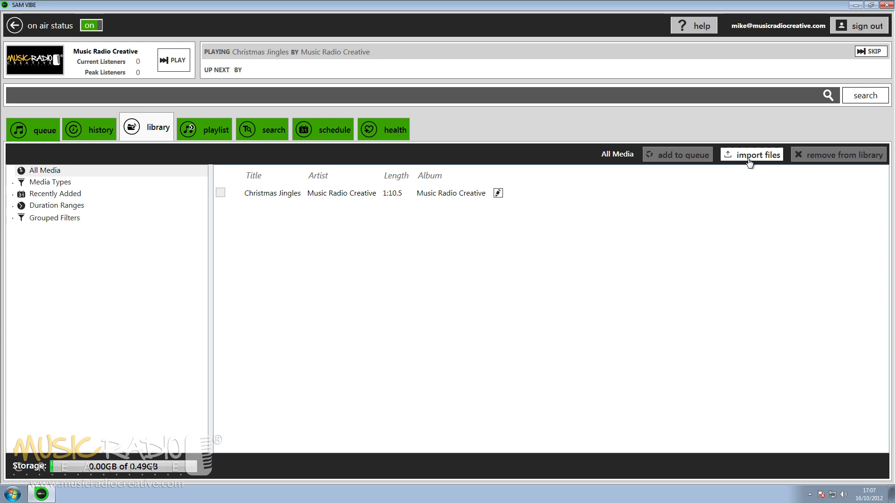
pyautogui.click(498, 193)
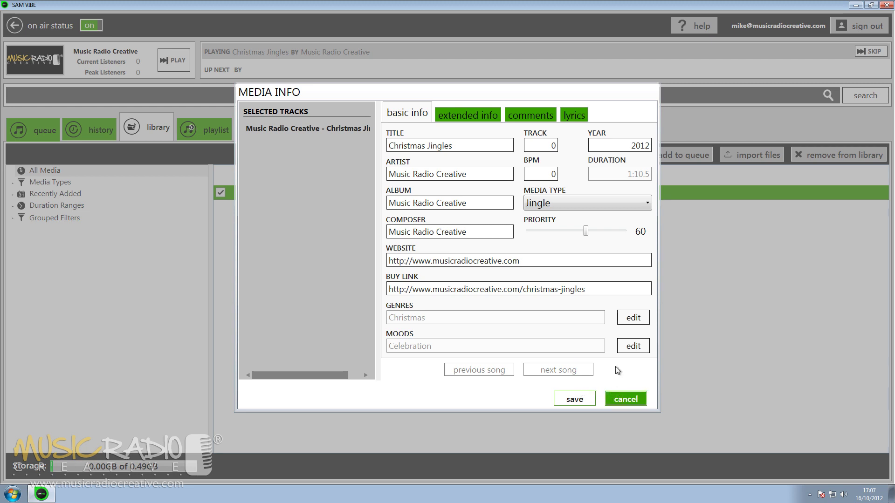
pyautogui.click(565, 209)
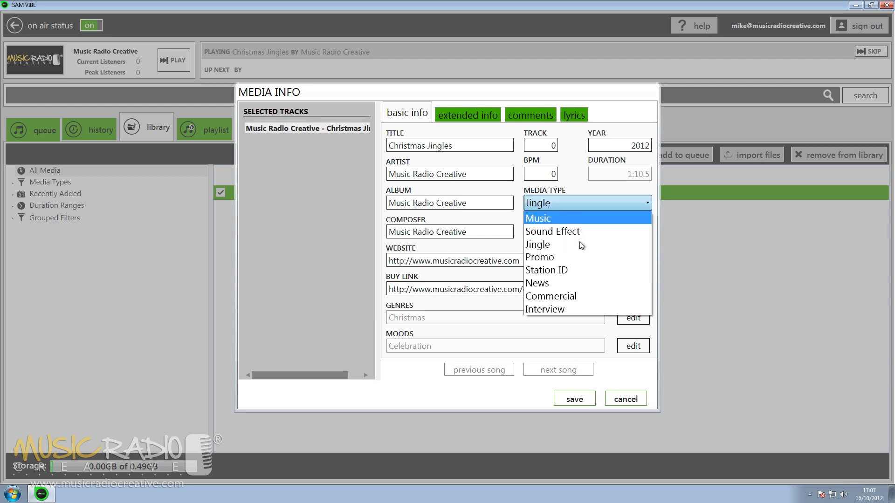
pyautogui.click(621, 401)
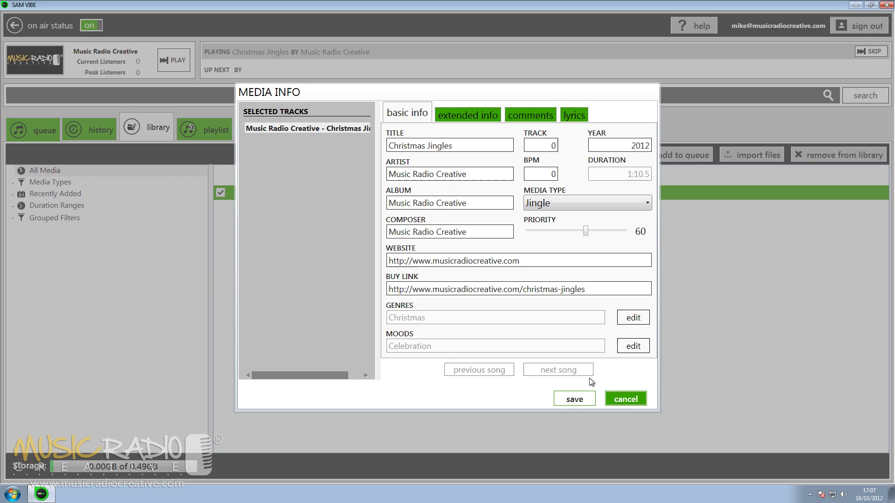
pyautogui.click(622, 401)
# Step: Browse playlists and search results, then show the Default playblock's weighted and random music rules
pyautogui.click(210, 131)
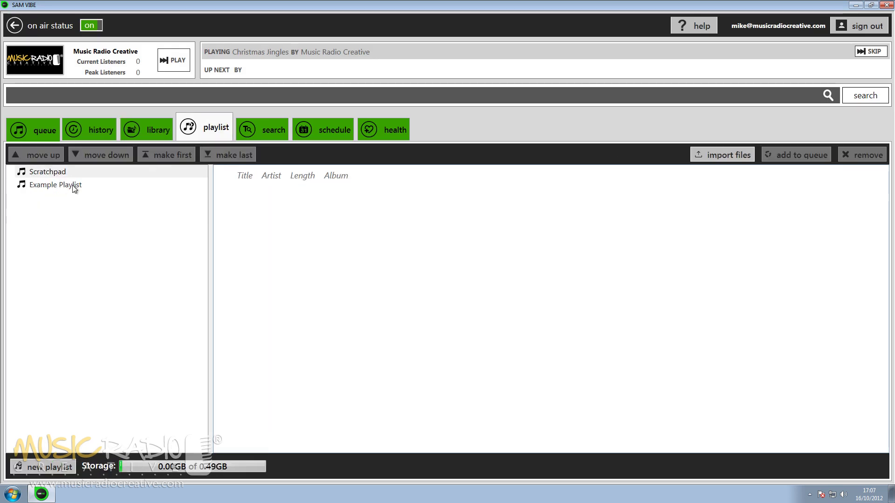
pyautogui.click(255, 134)
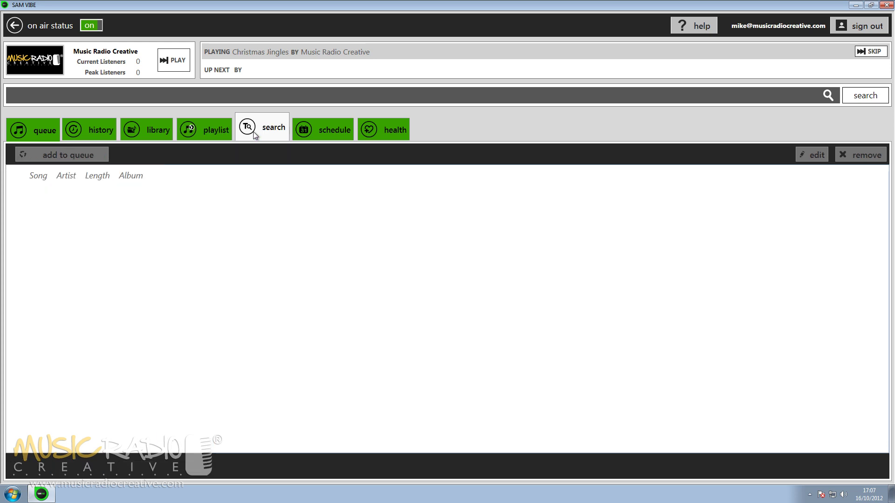
pyautogui.click(307, 135)
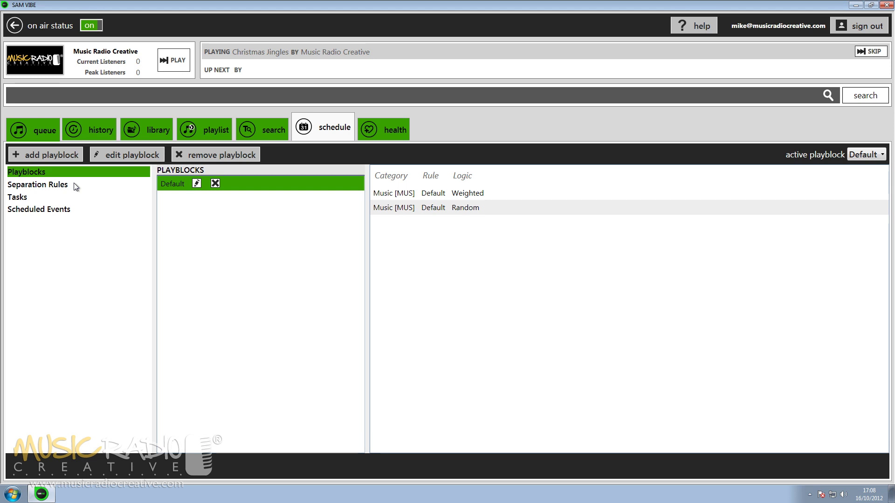
# Step: Show the health log with logger initialization, app startup and logon credential entries
pyautogui.click(383, 130)
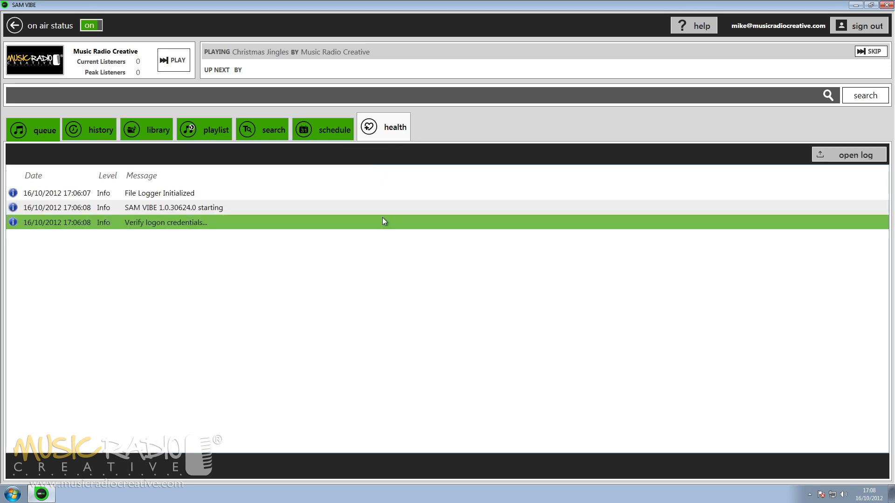